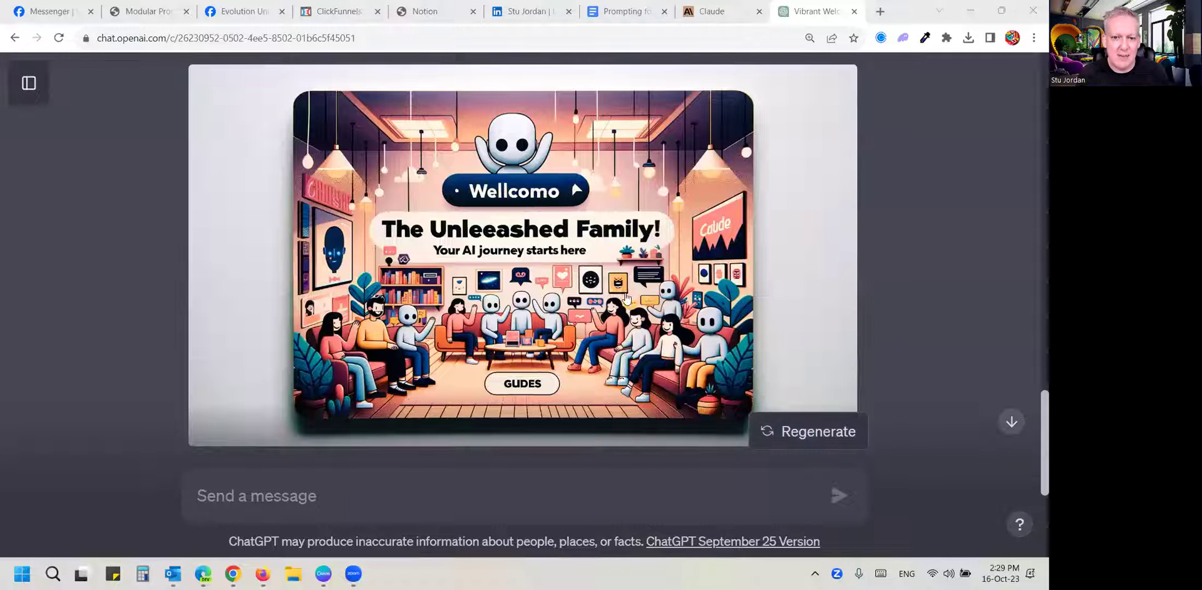
{"action": "mouse_move", "coordinate": [542, 178]}
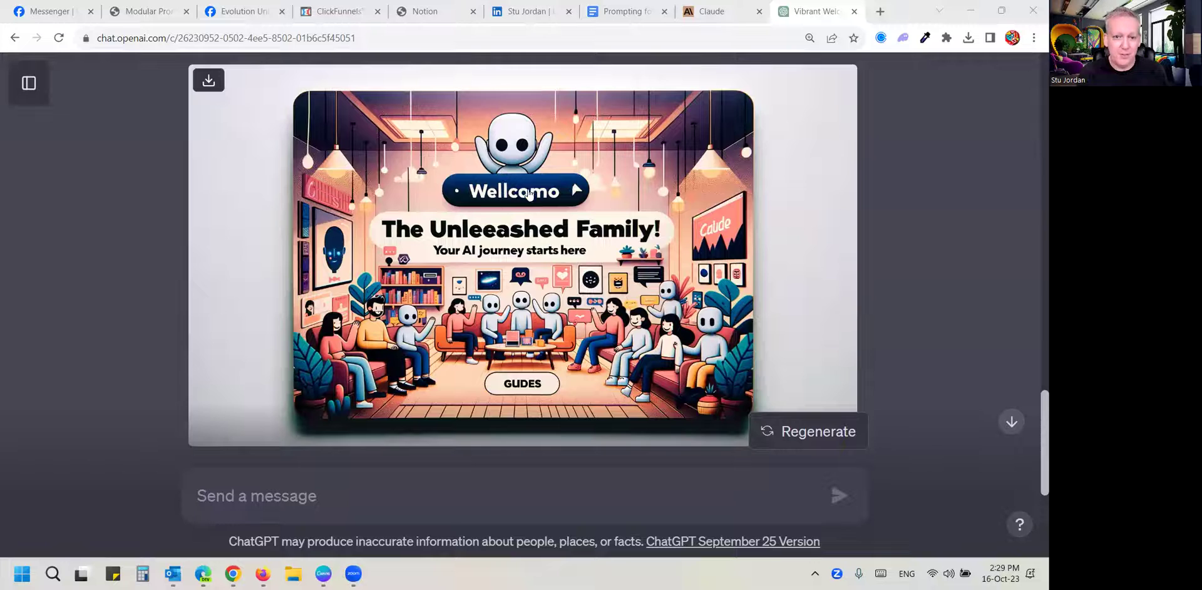
{"action": "left_click", "coordinate": [529, 193]}
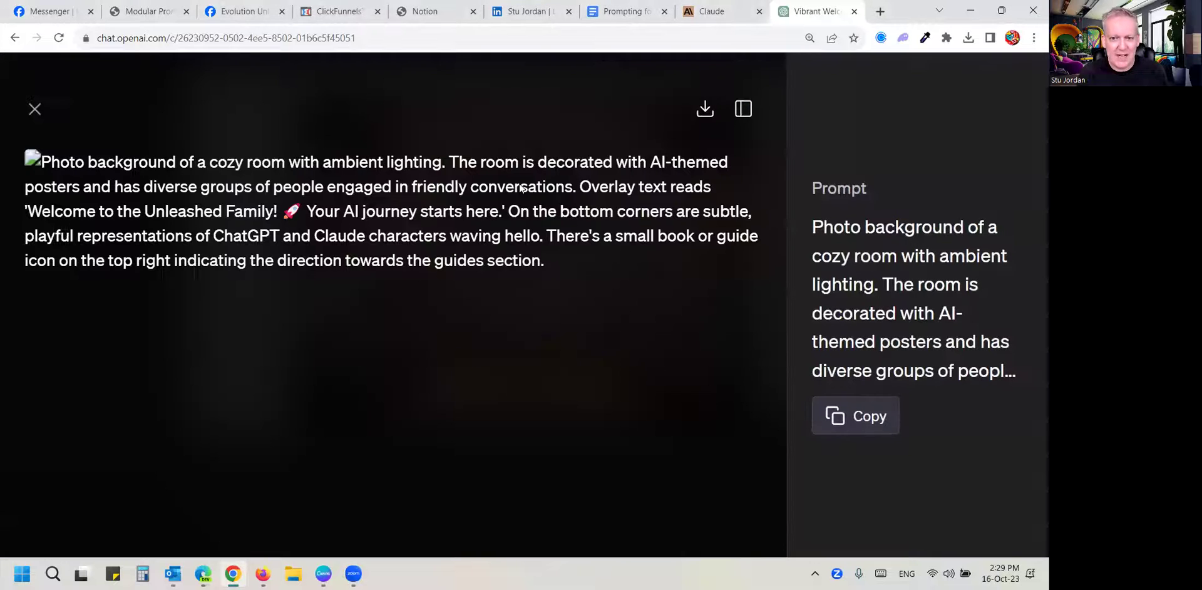
{"action": "left_click", "coordinate": [35, 109]}
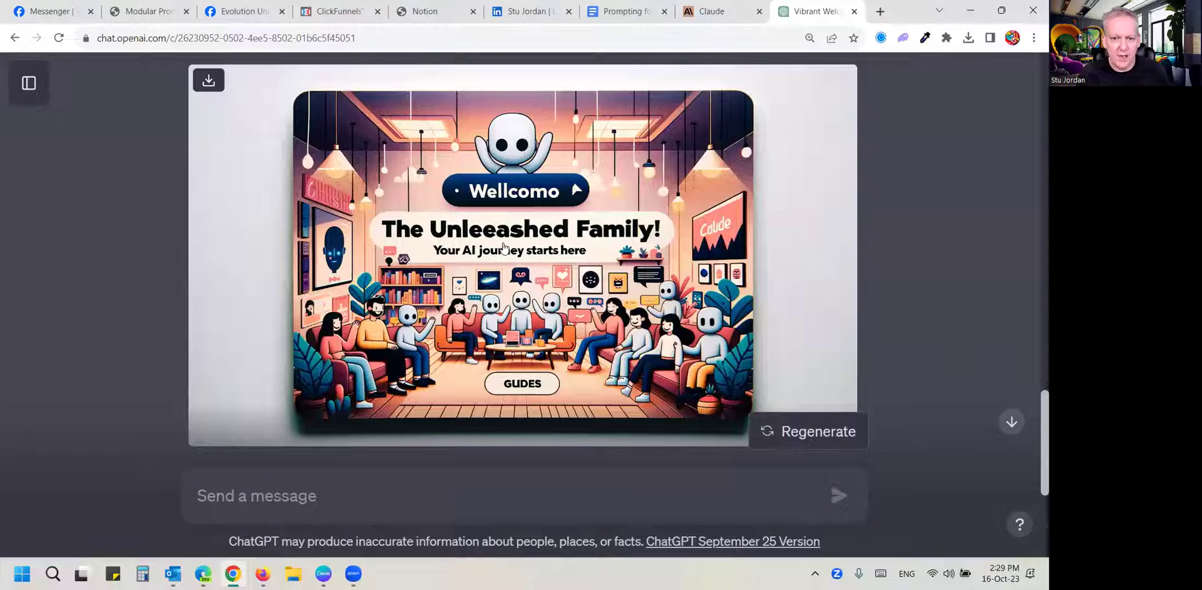
{"action": "left_click", "coordinate": [435, 251]}
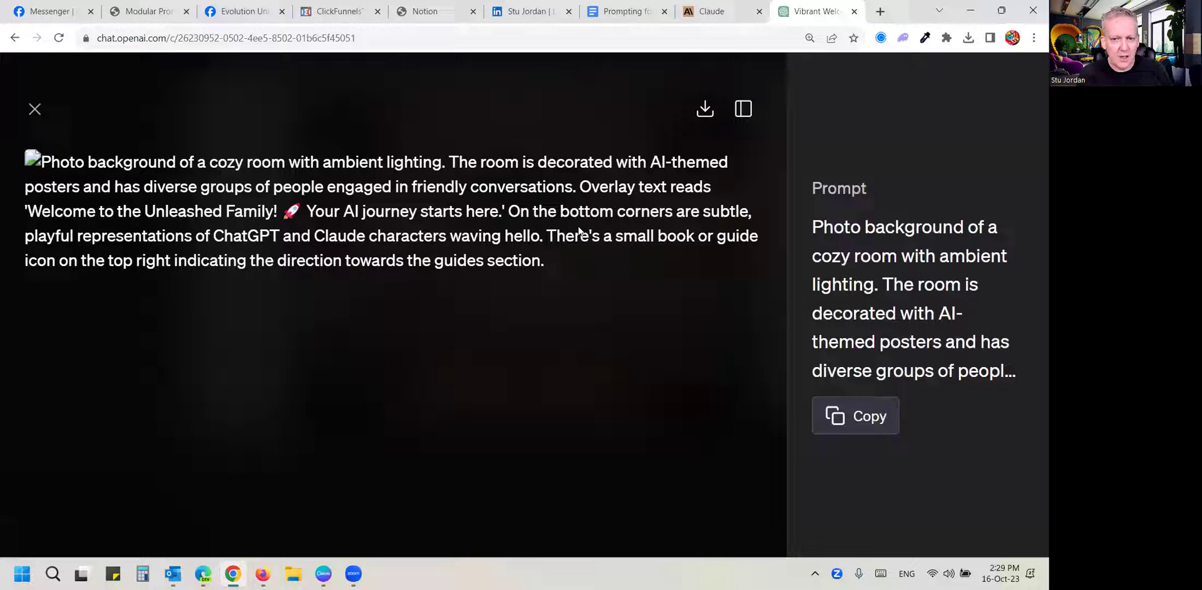
{"action": "left_click", "coordinate": [35, 110]}
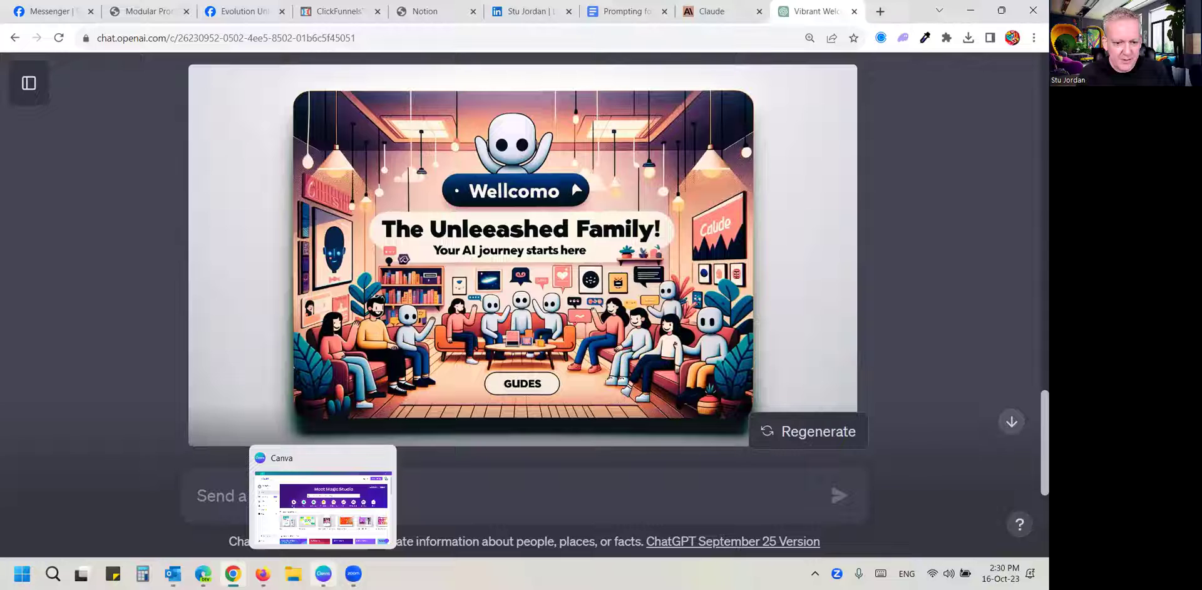
Step: Import canva test.png from the Desktop and place it in a new 1792 × 1024 px custom-size design
{"action": "left_click", "coordinate": [323, 574]}
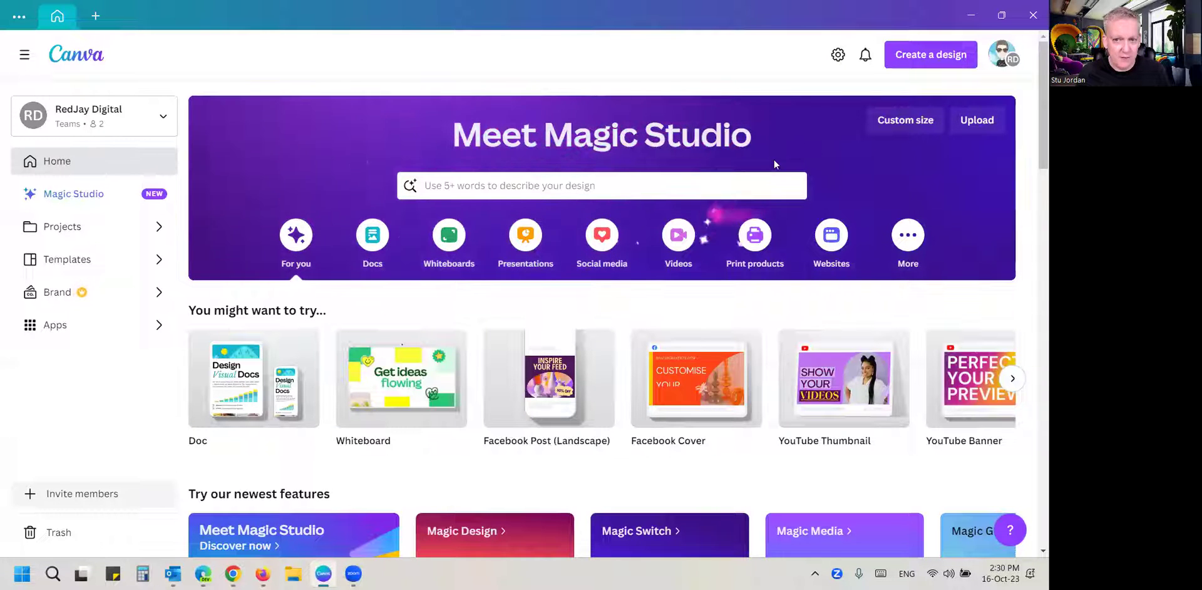
{"action": "left_click", "coordinate": [918, 60]}
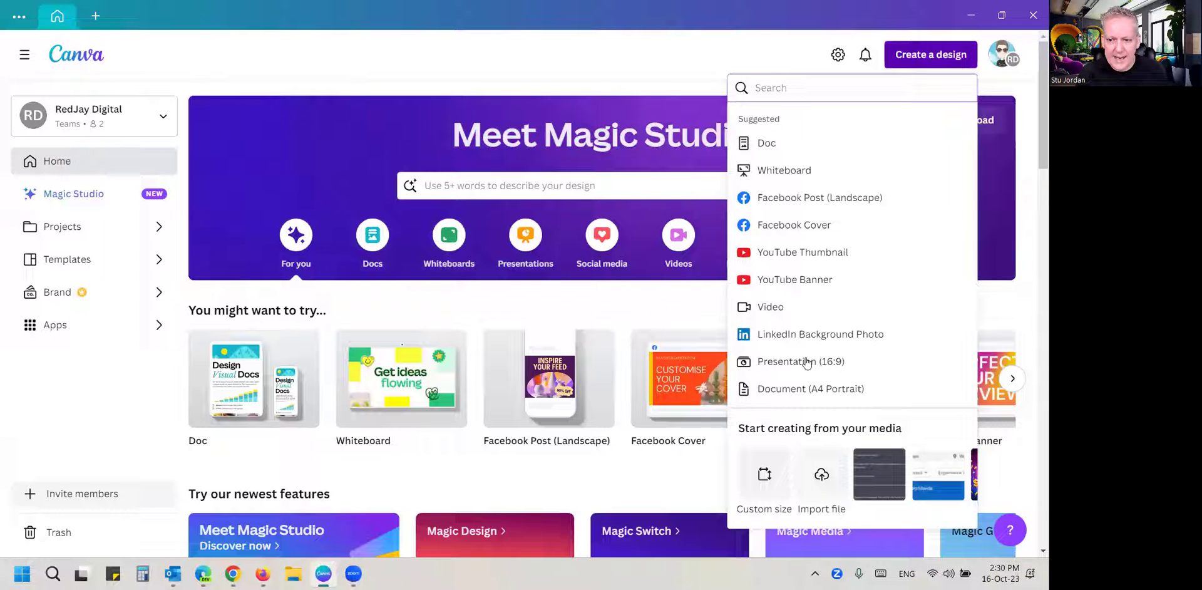
{"action": "left_click", "coordinate": [822, 478]}
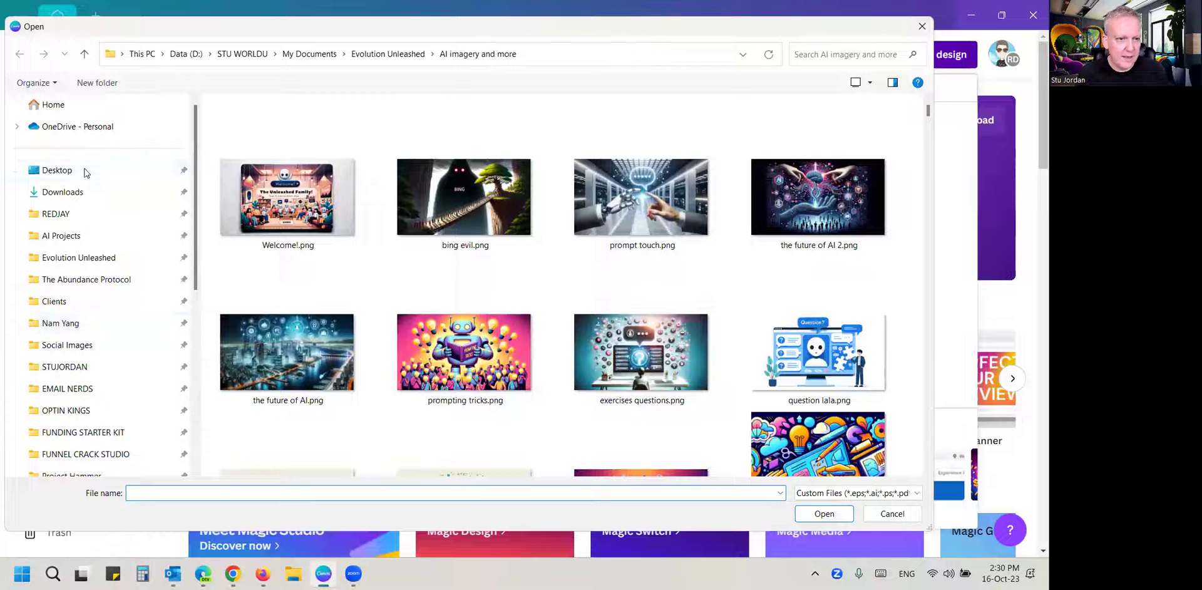
{"action": "left_click", "coordinate": [85, 172]}
{"action": "left_click", "coordinate": [645, 153]}
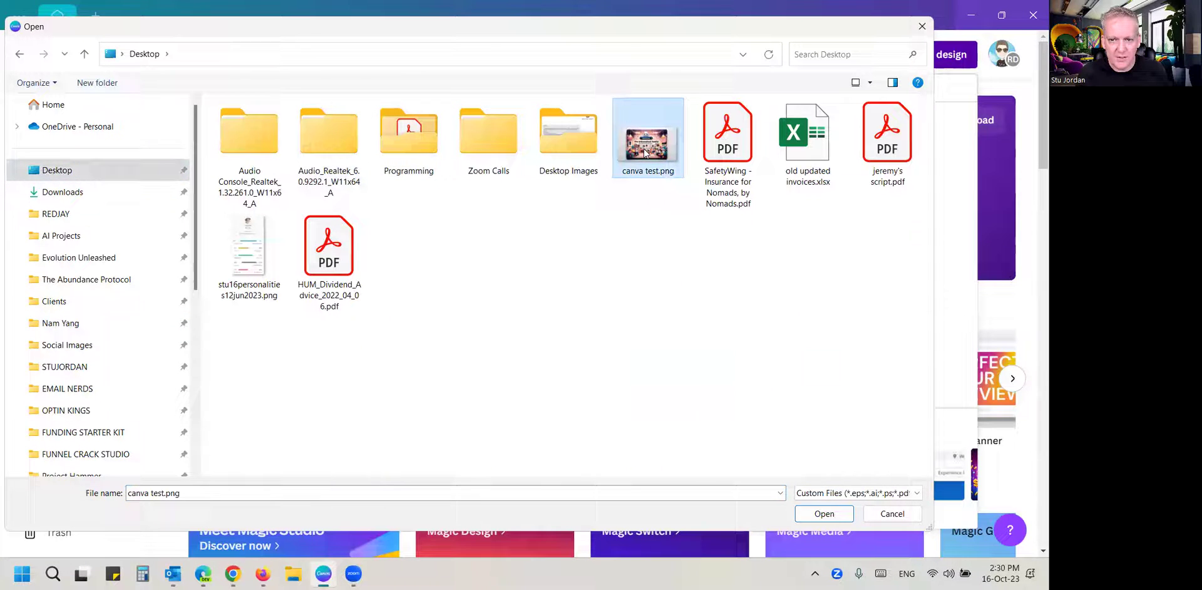
{"action": "left_click", "coordinate": [824, 513]}
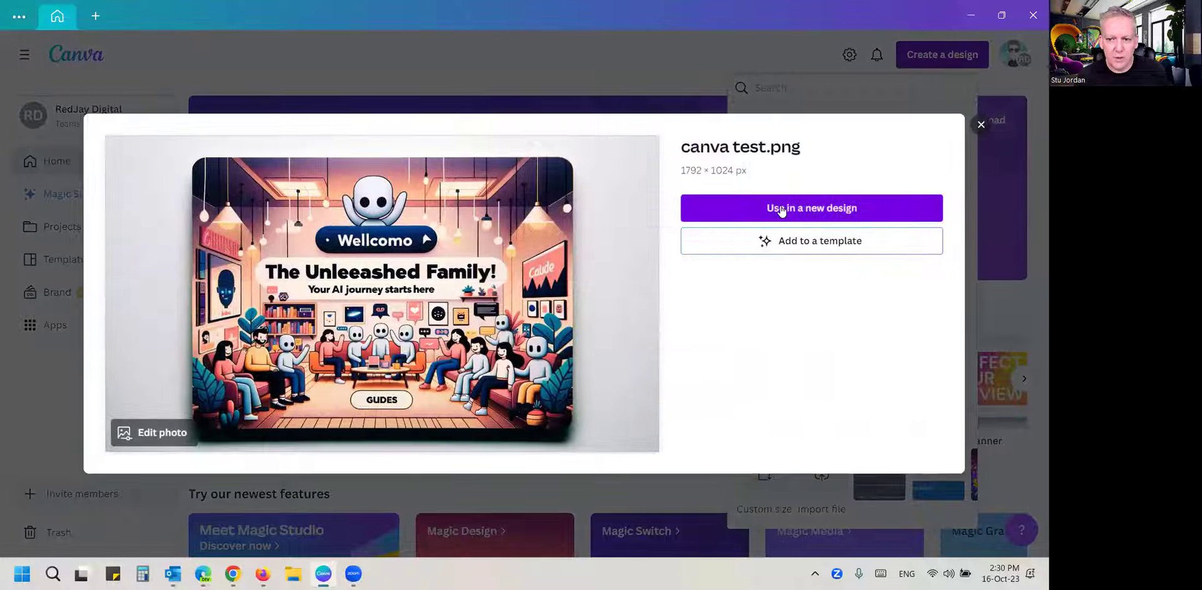
{"action": "left_click", "coordinate": [782, 210]}
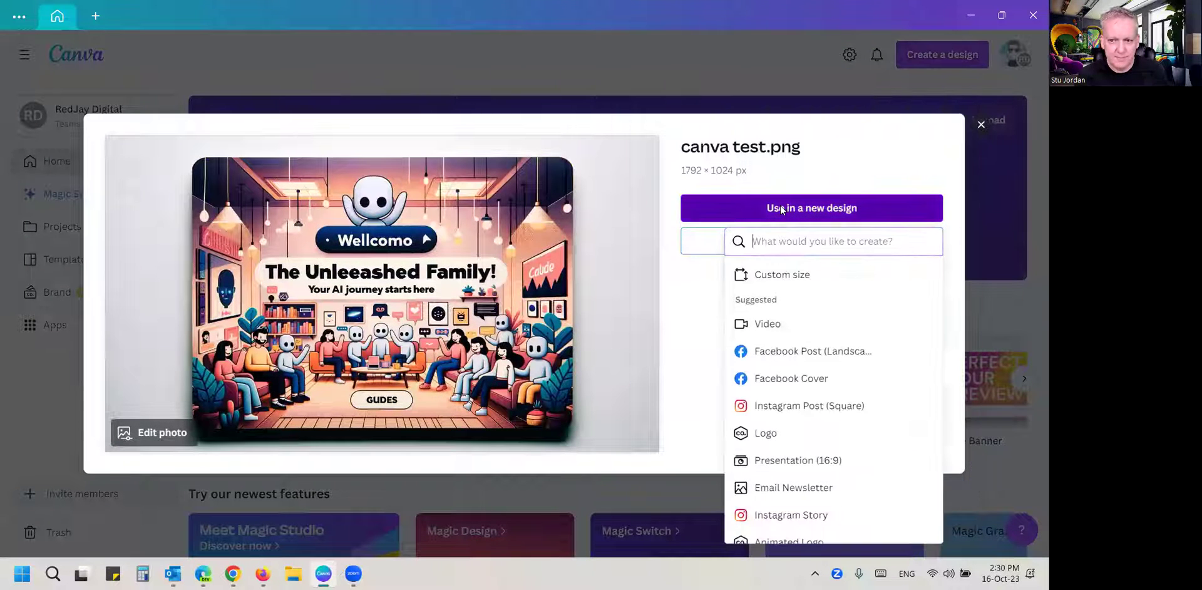
{"action": "left_click", "coordinate": [787, 275]}
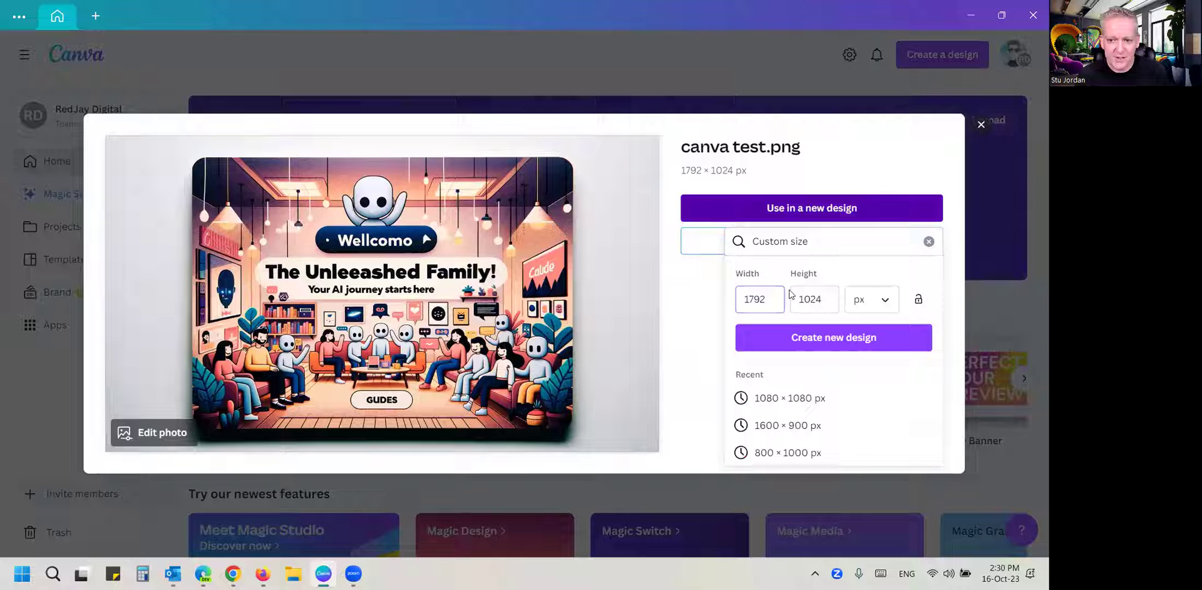
{"action": "left_click", "coordinate": [821, 344]}
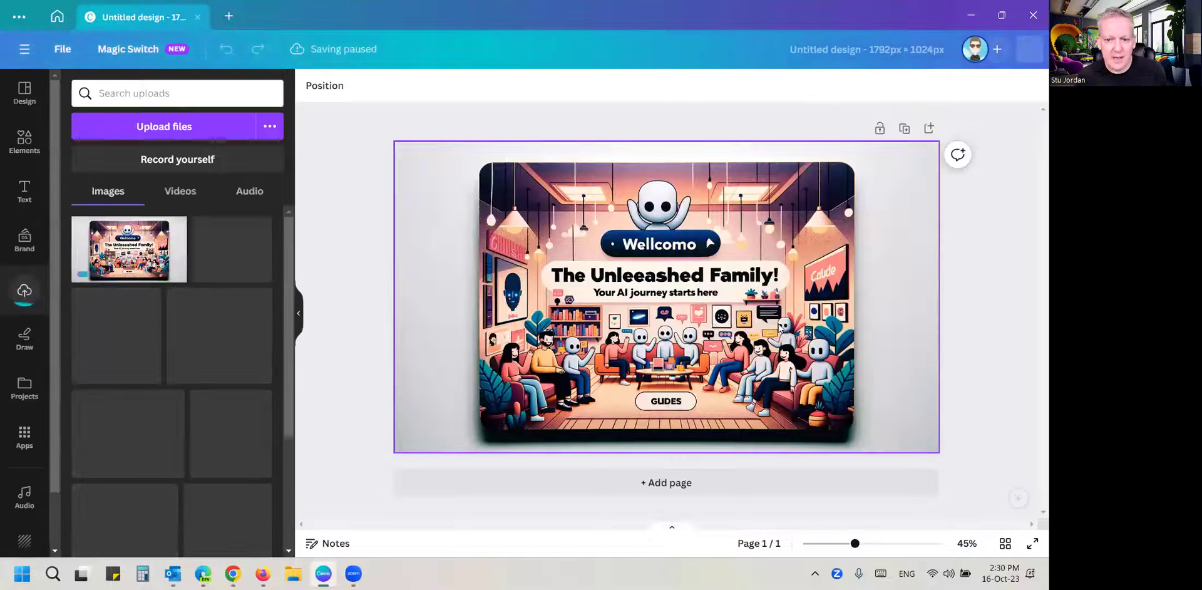
Step: Select the welcome image and open Edit photo to show its effects and Magic Studio tools
{"action": "left_click", "coordinate": [669, 387]}
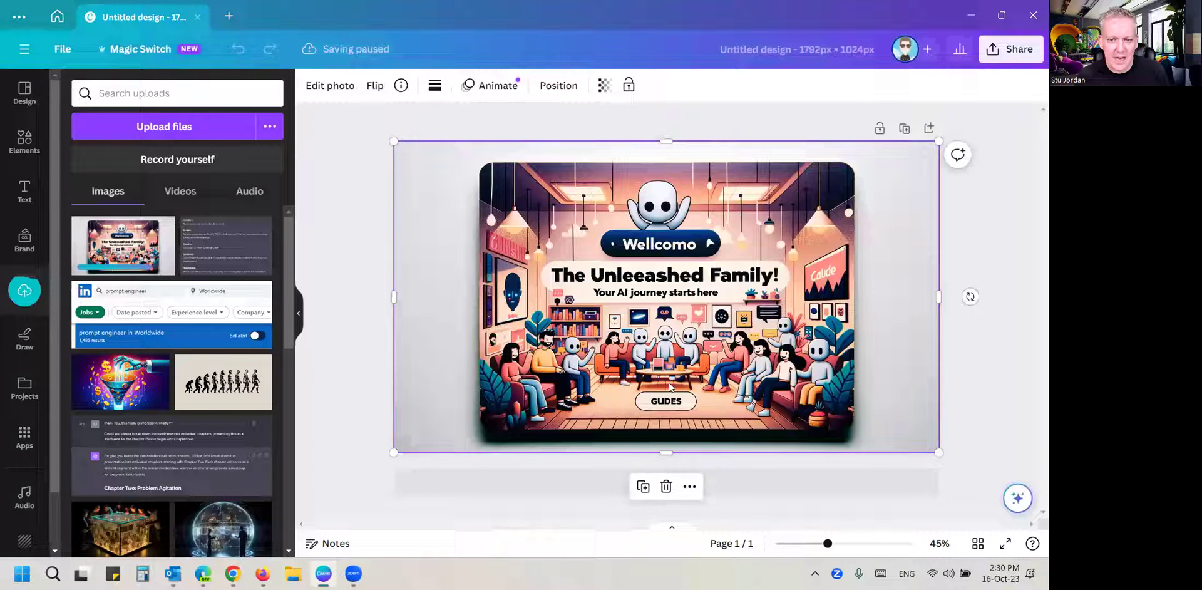
{"action": "left_click", "coordinate": [327, 88]}
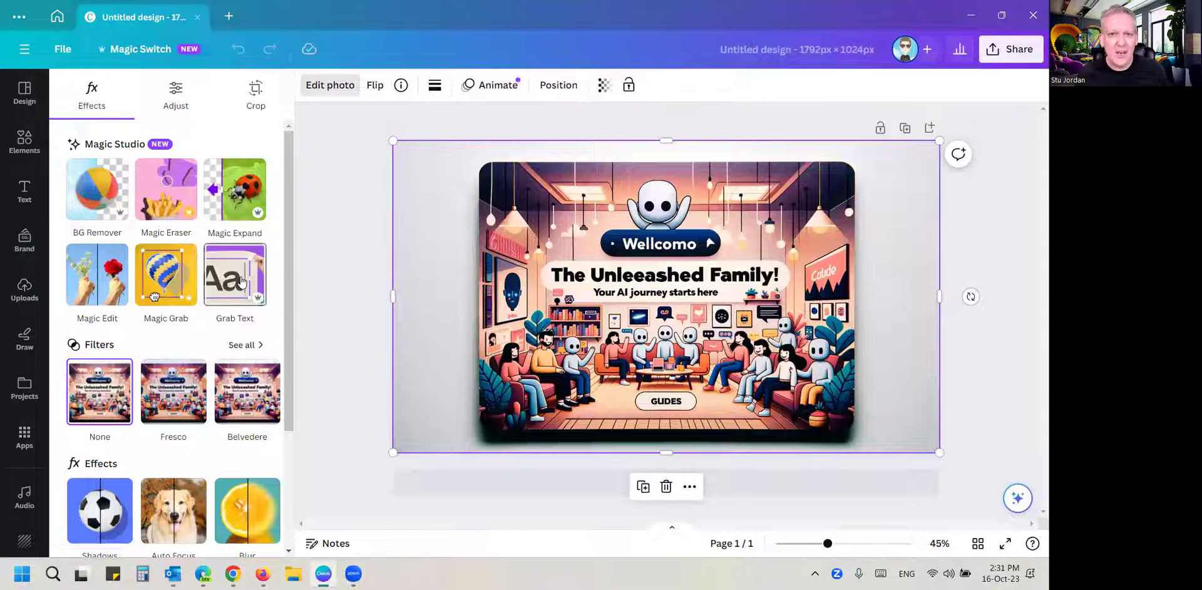
Step: Extract the image's text with Grab Text and correct 'Unleeashed' to 'Unleashed' in the title
{"action": "left_click", "coordinate": [239, 279]}
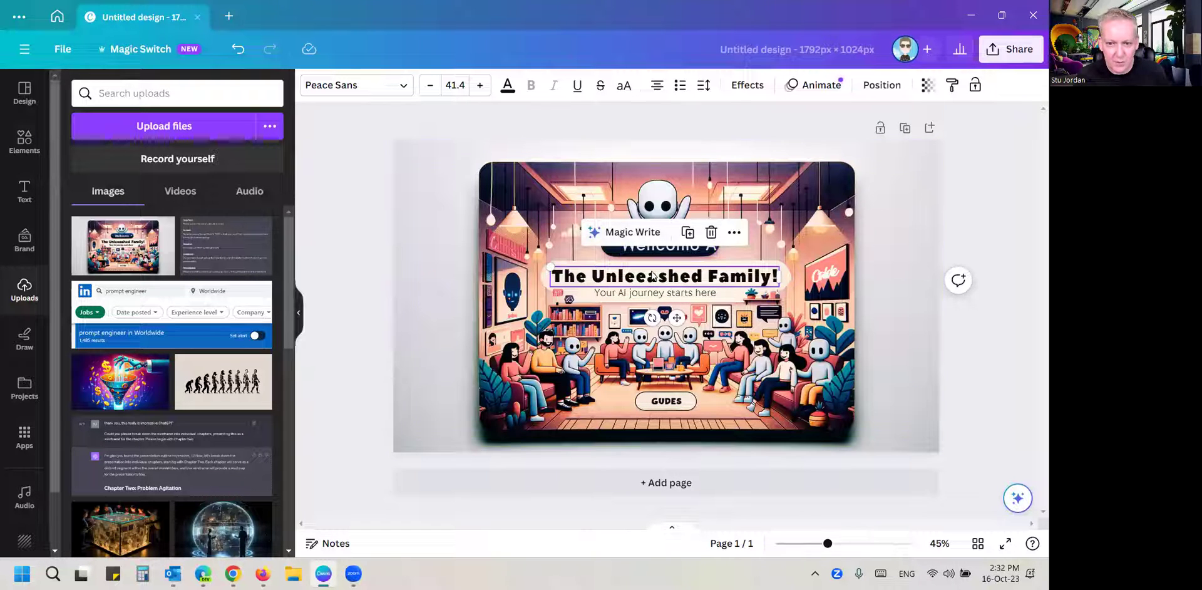
{"action": "double_click", "coordinate": [651, 276]}
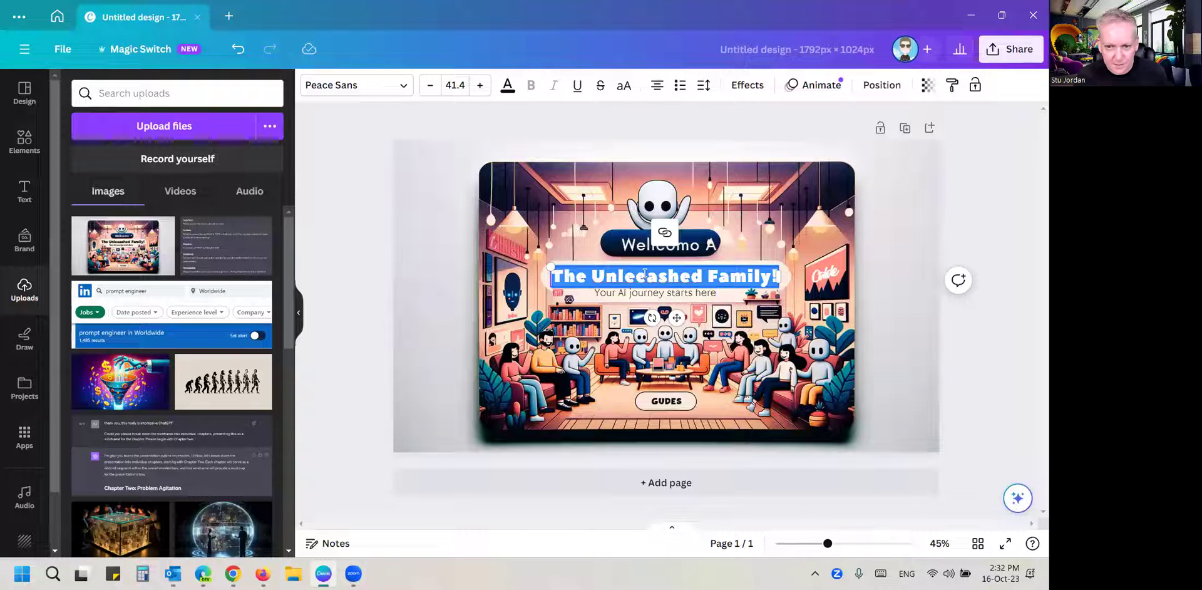
{"action": "left_click", "coordinate": [646, 274]}
{"action": "key", "text": "BackSpace"}
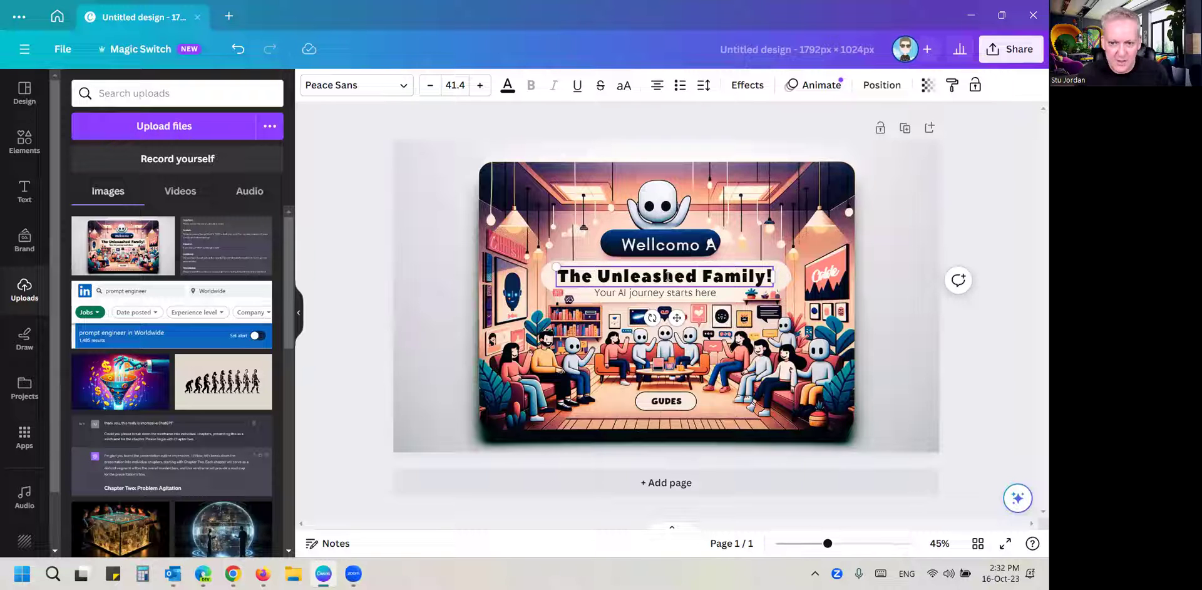
Step: Replace the 'Wellcomo AI' banner text with WELCOME in capitals and shift it slightly left
{"action": "left_click", "coordinate": [714, 250]}
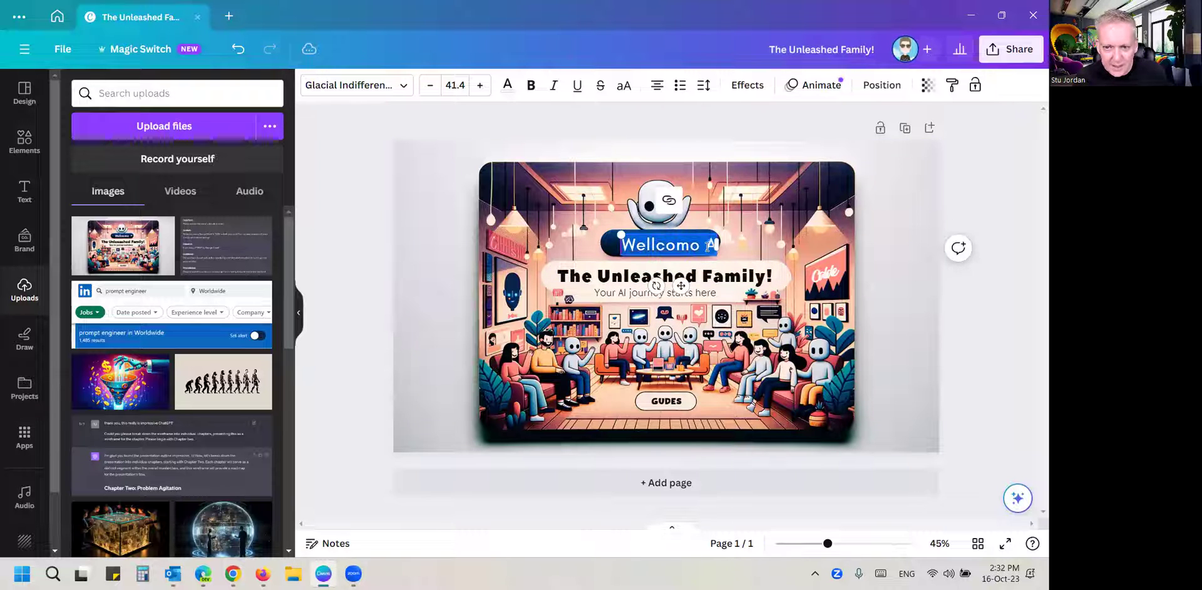
{"action": "double_click", "coordinate": [711, 248]}
{"action": "key", "text": "BackSpace"}
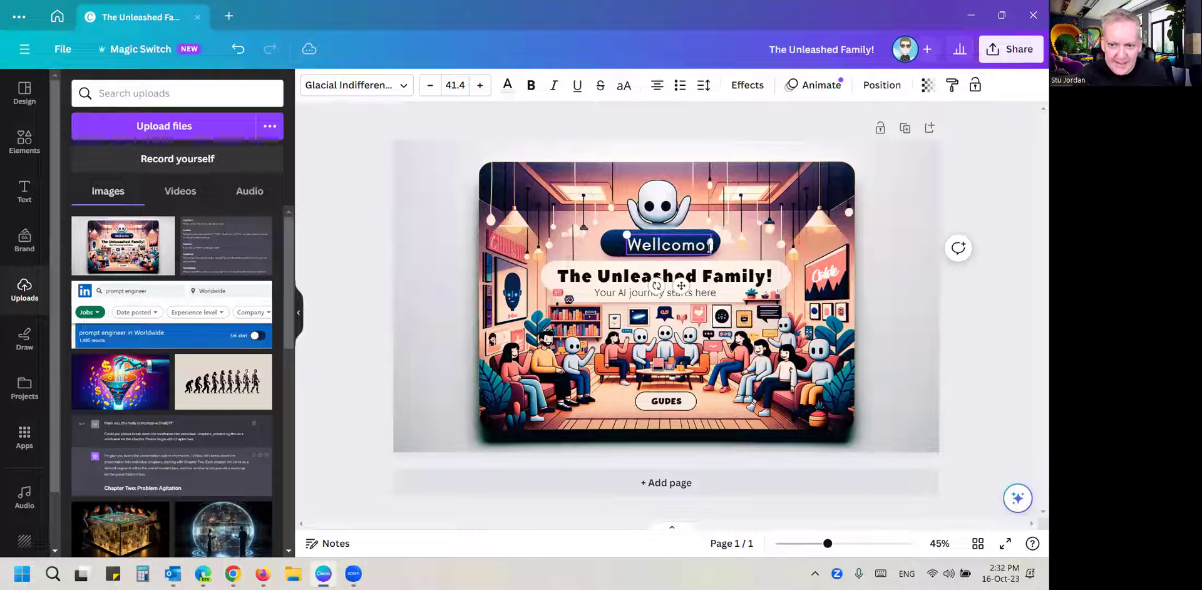
{"action": "left_click_drag", "start_coordinate": [706, 248], "coordinate": [656, 247]}
{"action": "type", "text": "come!"}
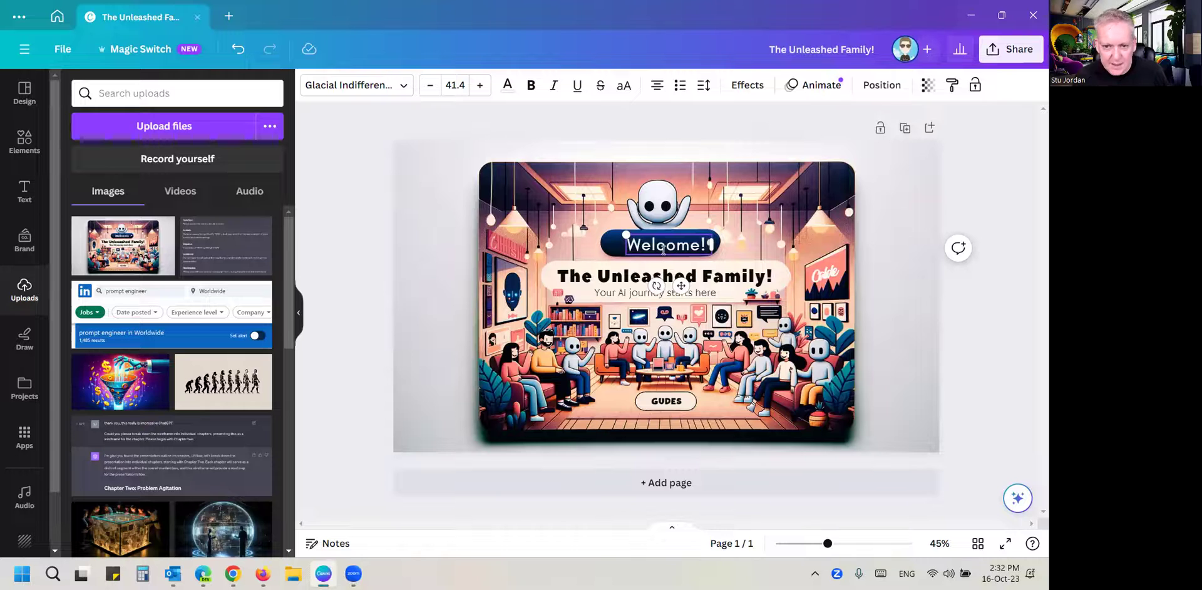
{"action": "key", "text": "ctrl+a"}
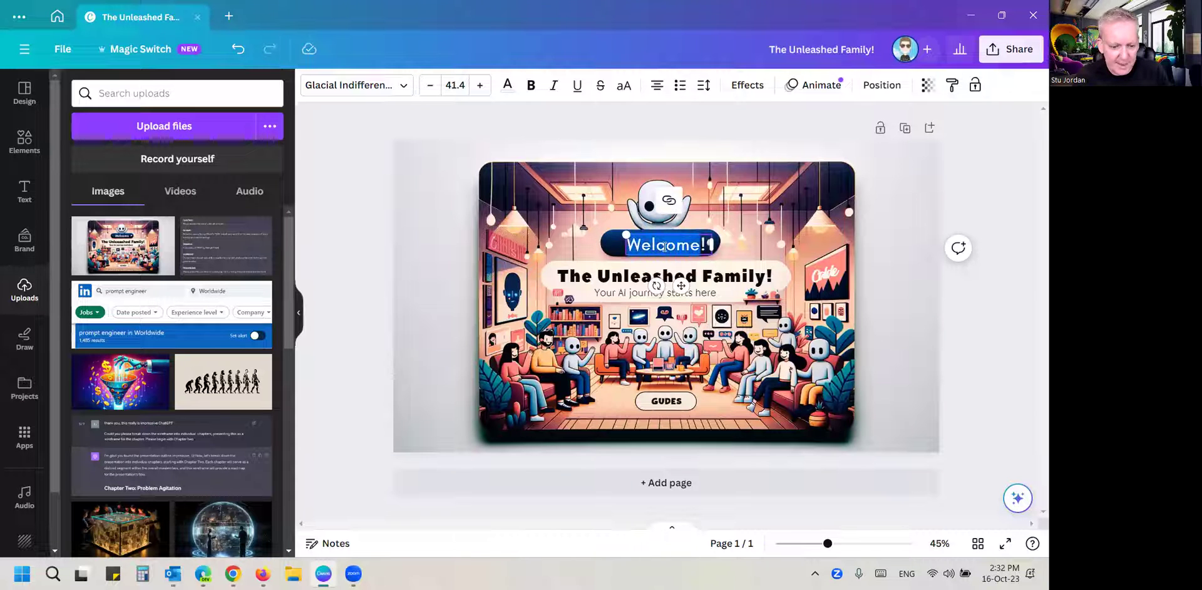
{"action": "type", "text": "WELCOM"}
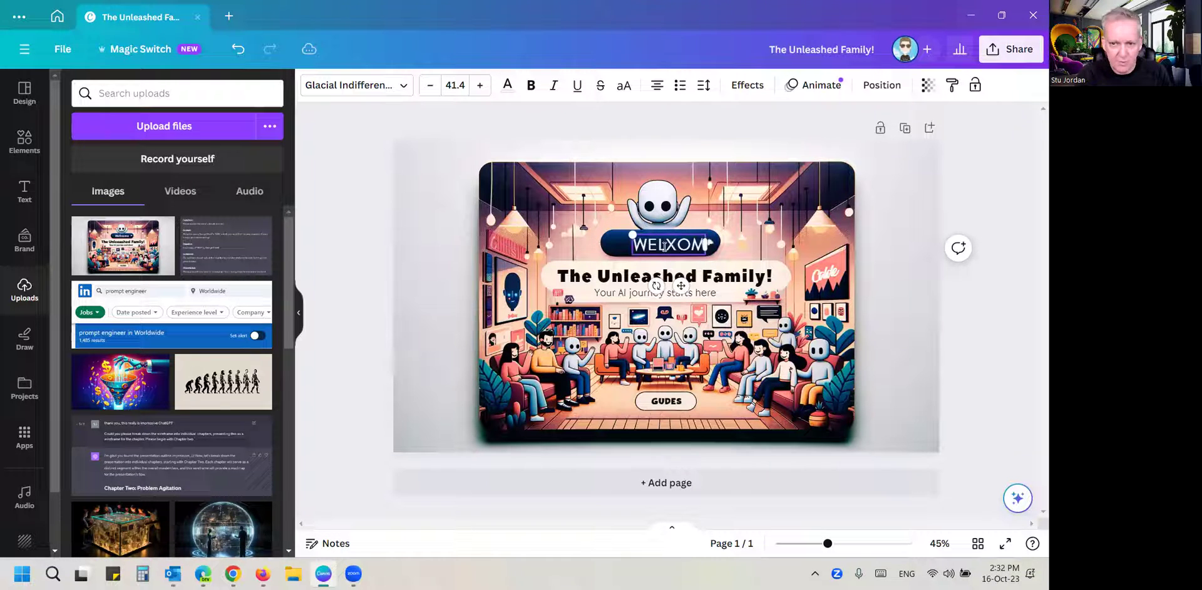
{"action": "key", "text": "BackSpace"}
{"action": "key", "text": "BackSpace"}
{"action": "key", "text": "BackSpace"}
{"action": "type", "text": "COME"}
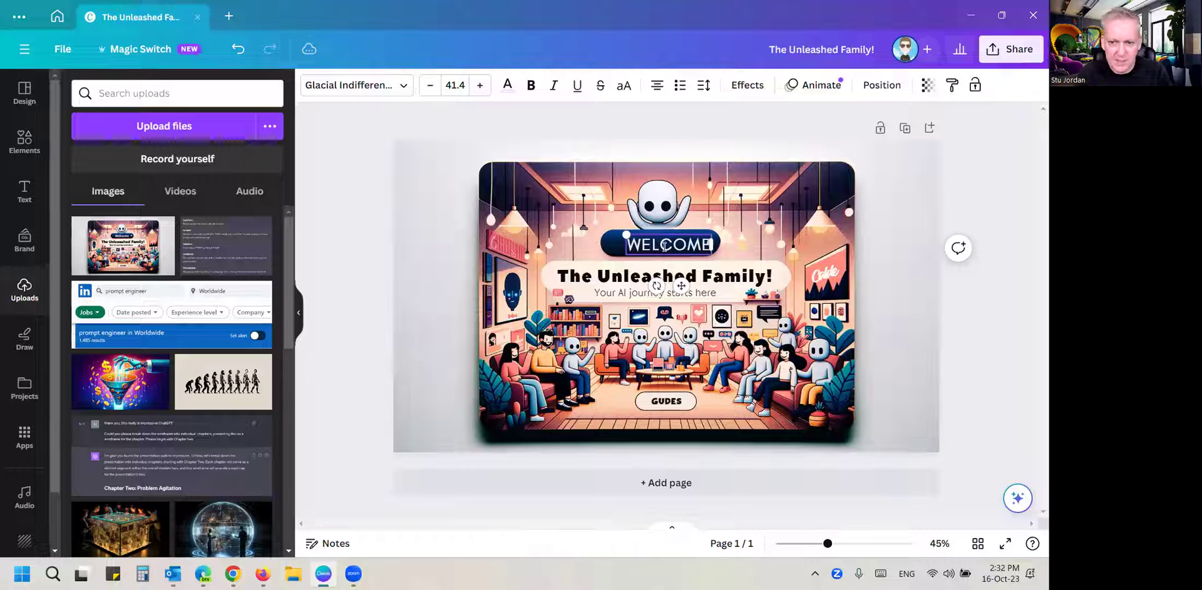
{"action": "left_click_drag", "start_coordinate": [669, 255], "coordinate": [665, 254]}
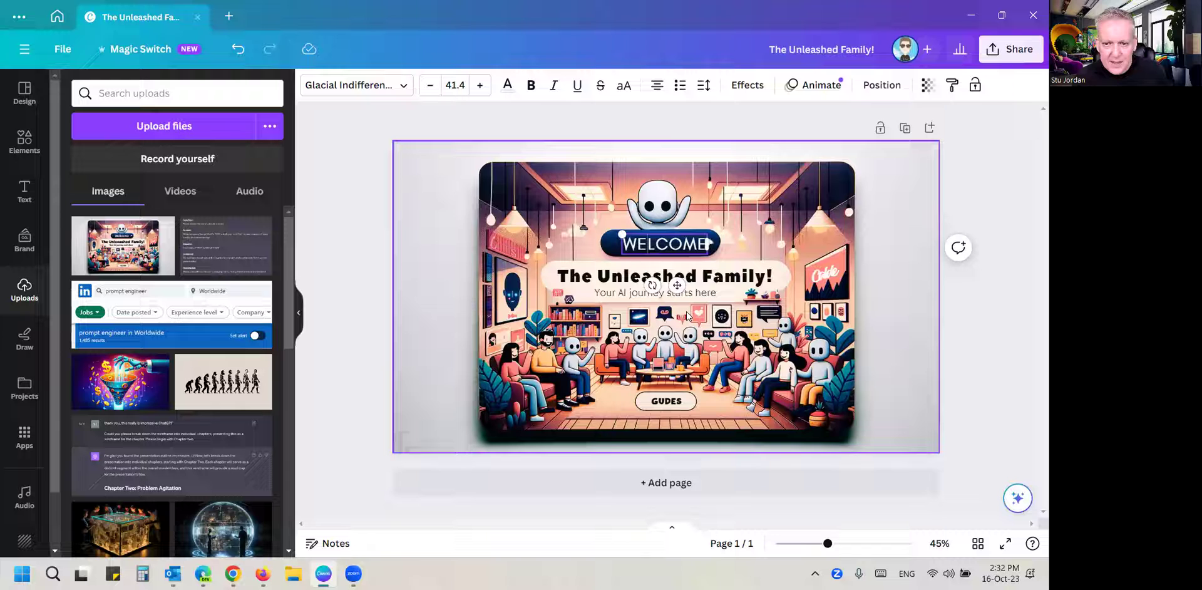
Step: Center the WELCOME text on its banner and check the GUIDES button text
{"action": "left_click", "coordinate": [666, 307]}
{"action": "left_click", "coordinate": [668, 244]}
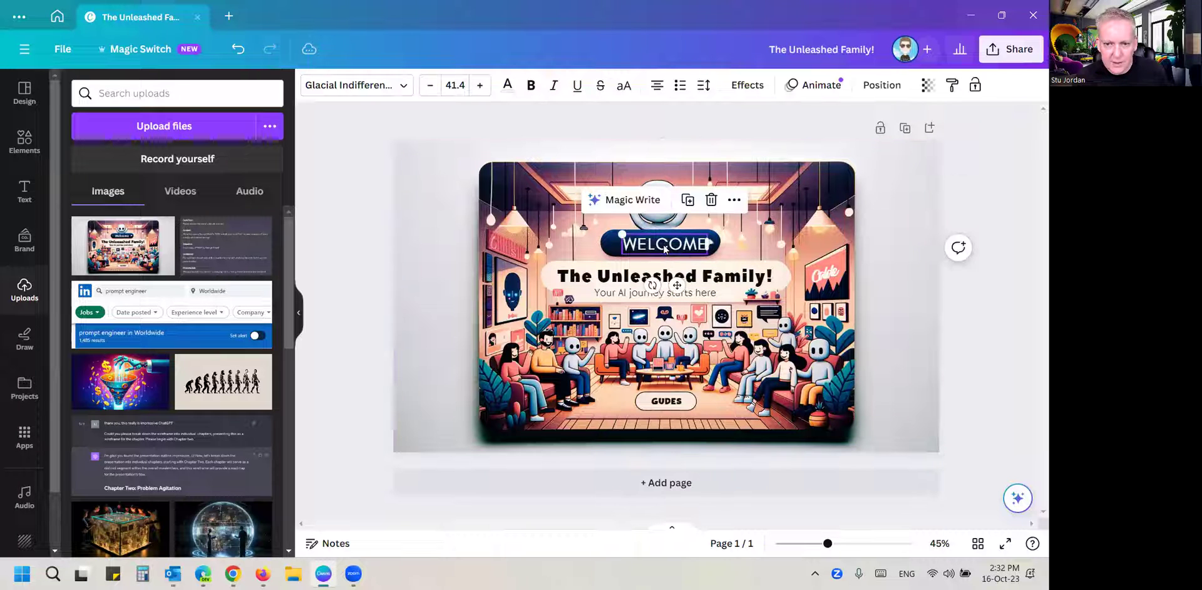
{"action": "left_click_drag", "start_coordinate": [669, 244], "coordinate": [663, 244]}
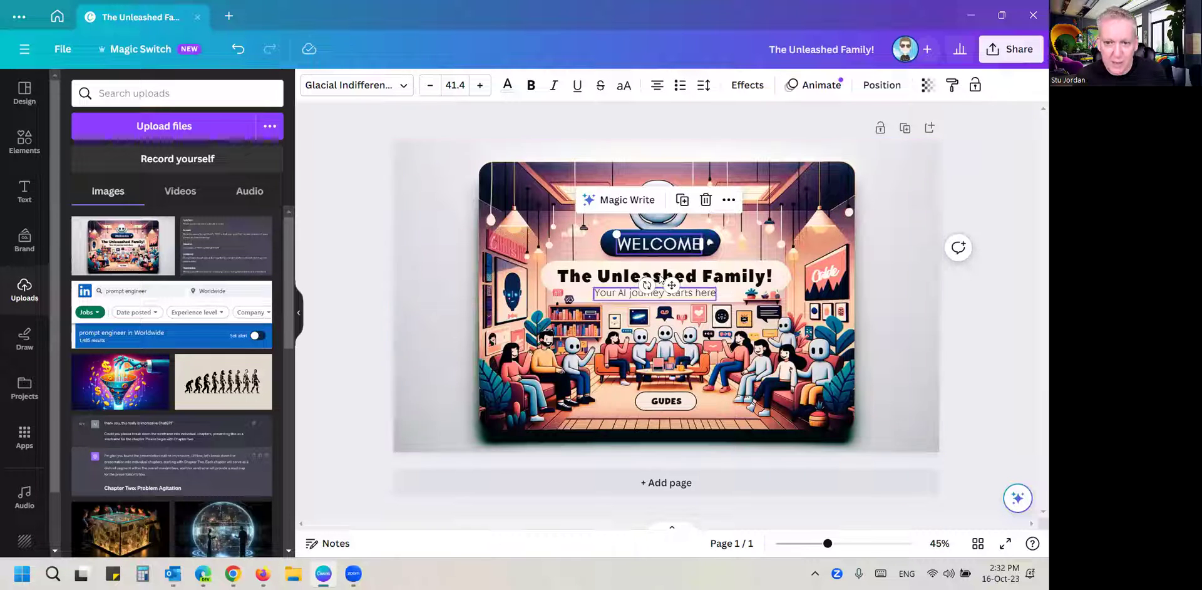
{"action": "left_click", "coordinate": [661, 394]}
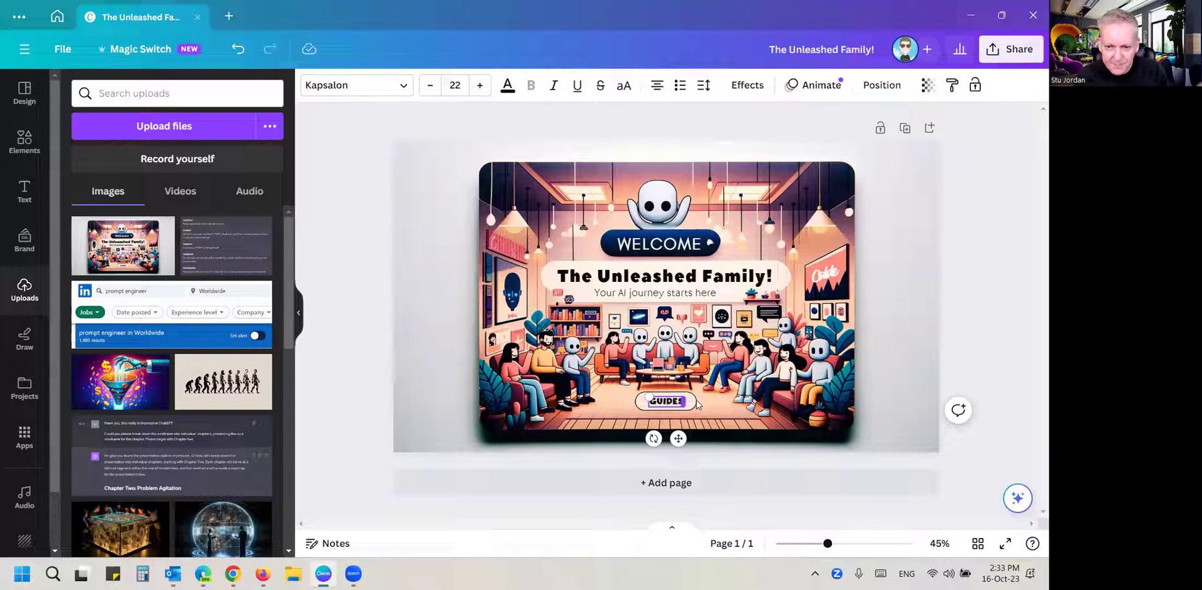
{"action": "left_click", "coordinate": [742, 362]}
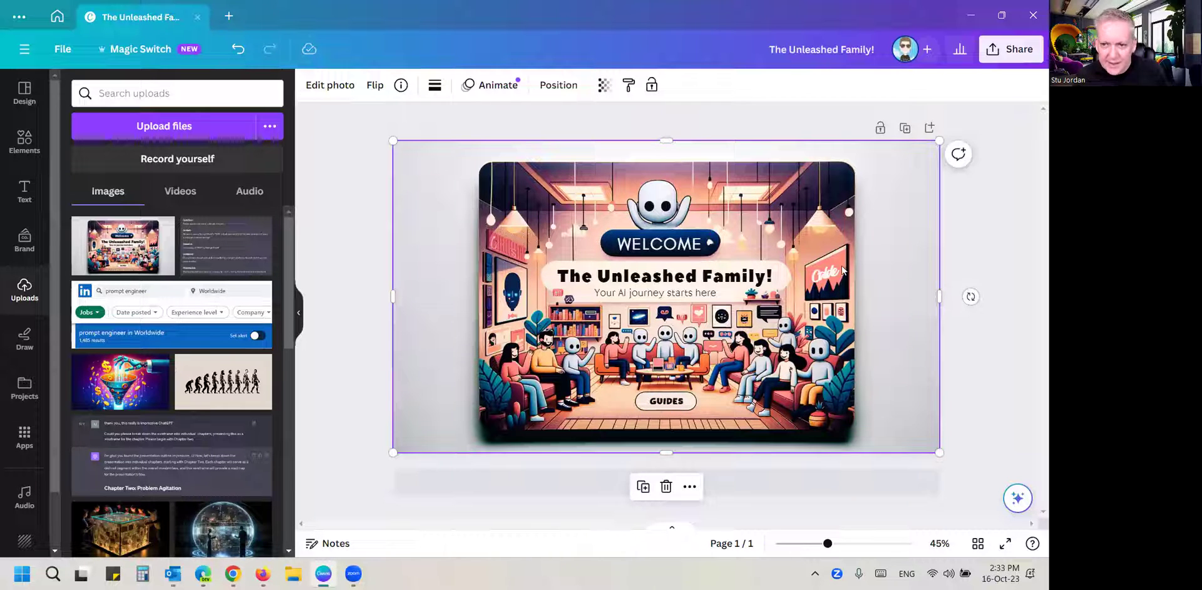
Step: Widen the café sign text onto one line and tilt it about -20° to match the wall sign
{"action": "left_click", "coordinate": [827, 275]}
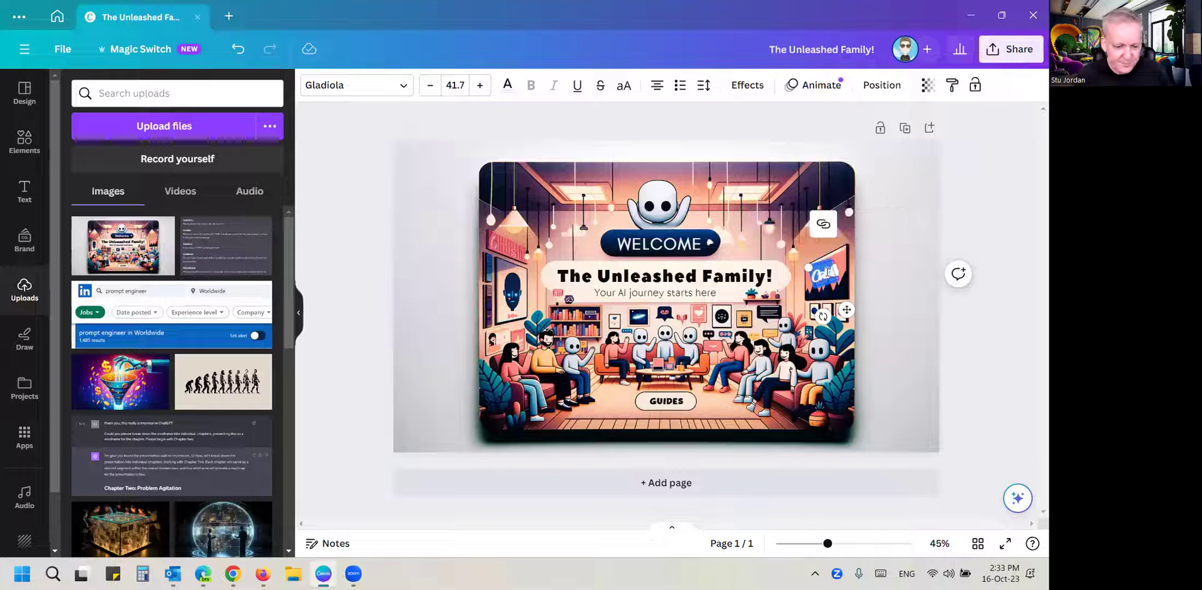
{"action": "left_click", "coordinate": [827, 272]}
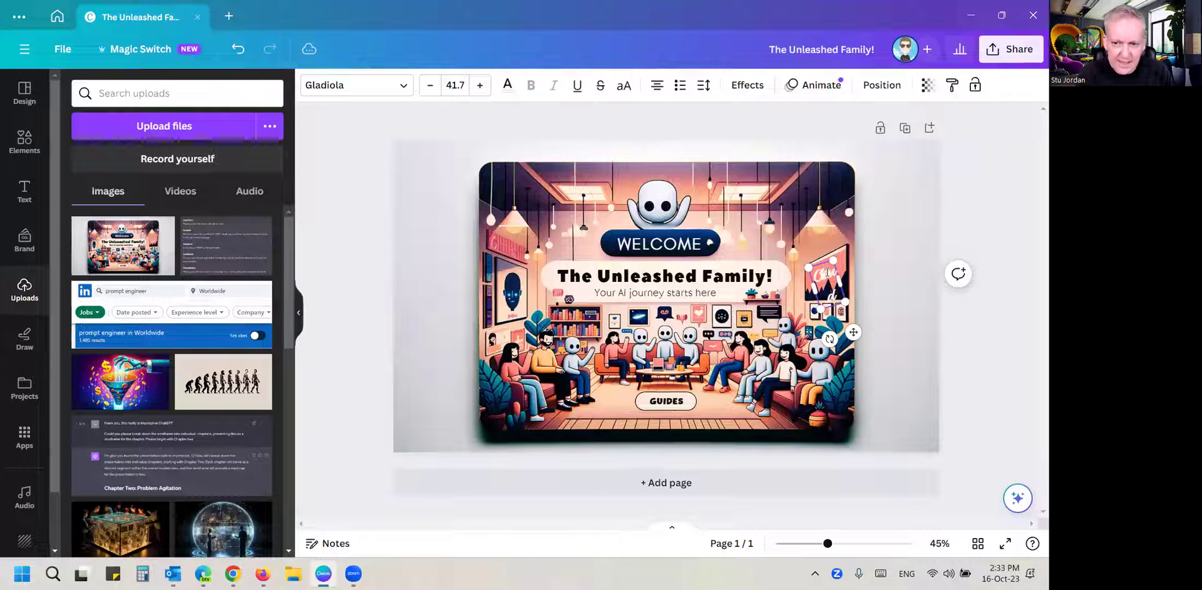
{"action": "left_click_drag", "start_coordinate": [841, 281], "coordinate": [848, 268]}
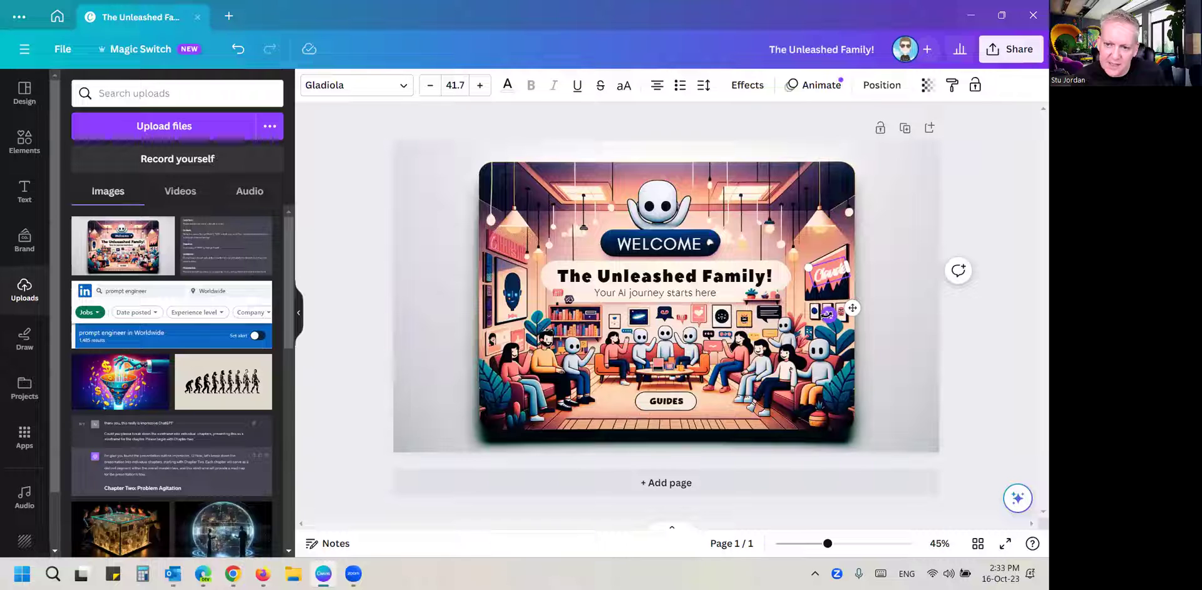
{"action": "left_click_drag", "start_coordinate": [828, 315], "coordinate": [834, 319]}
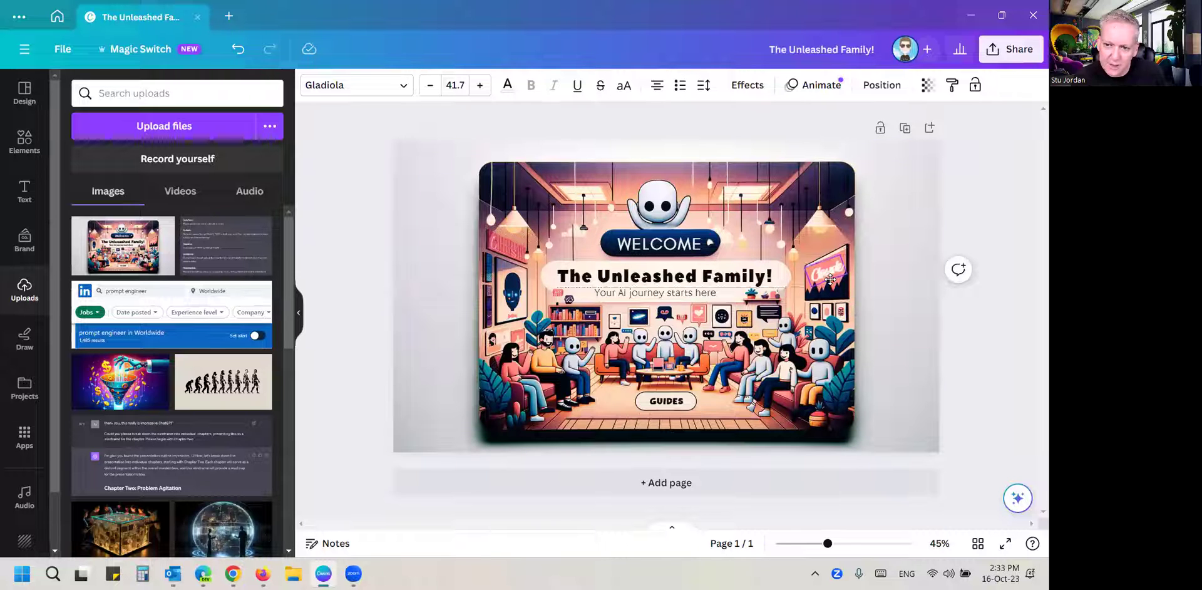
Step: Deselect the café text and open the Share panel with the design's download options
{"action": "left_click", "coordinate": [893, 336]}
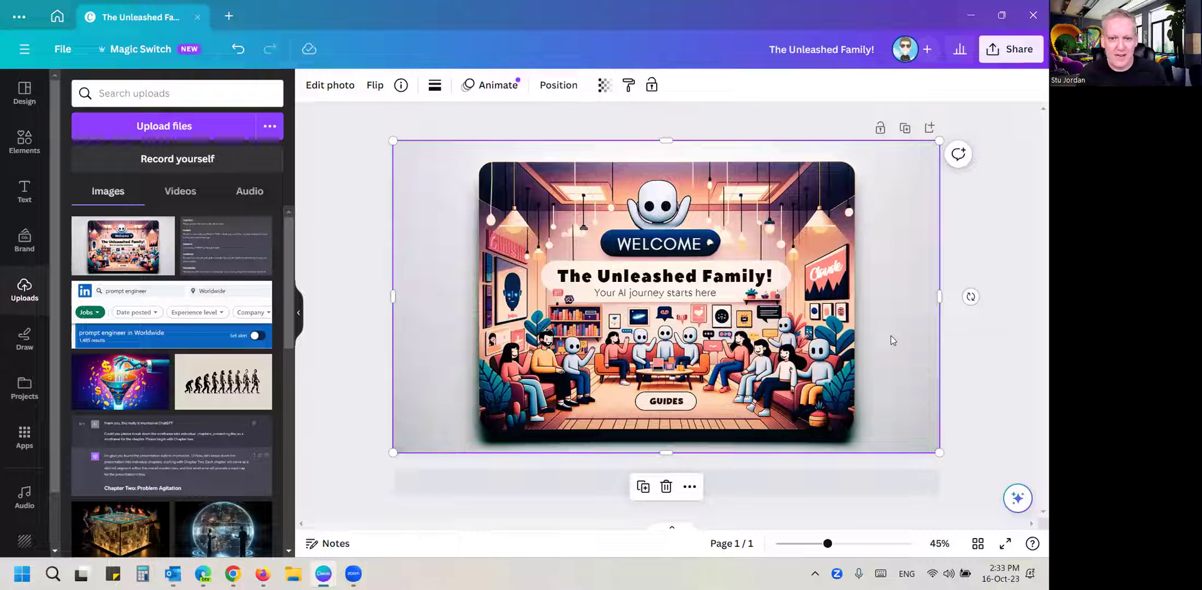
{"action": "left_click", "coordinate": [1019, 54]}
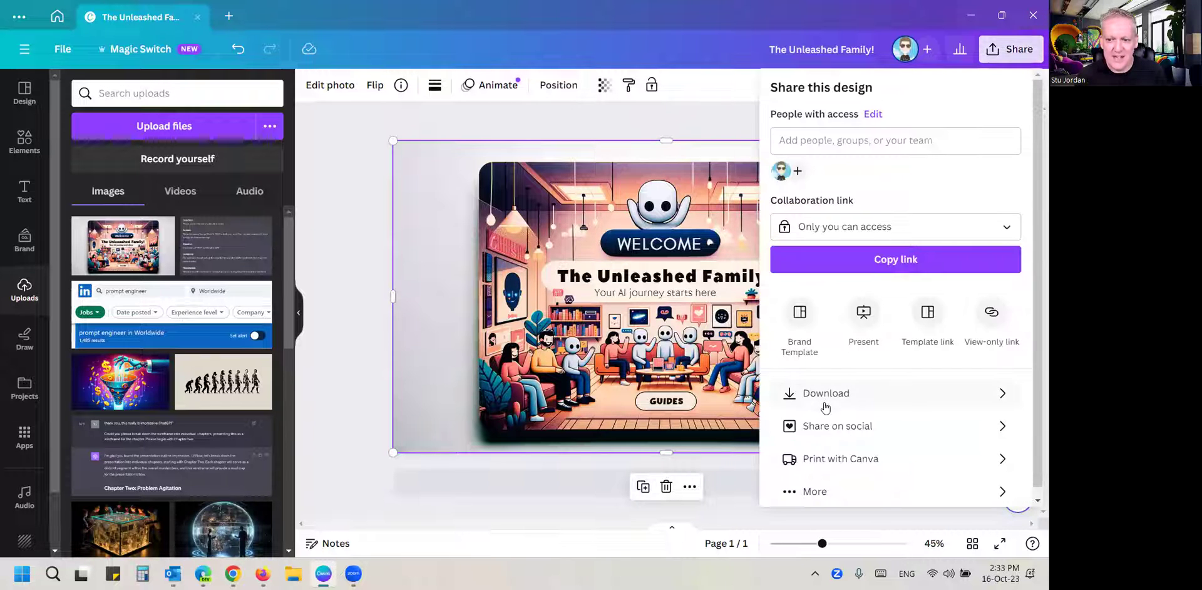